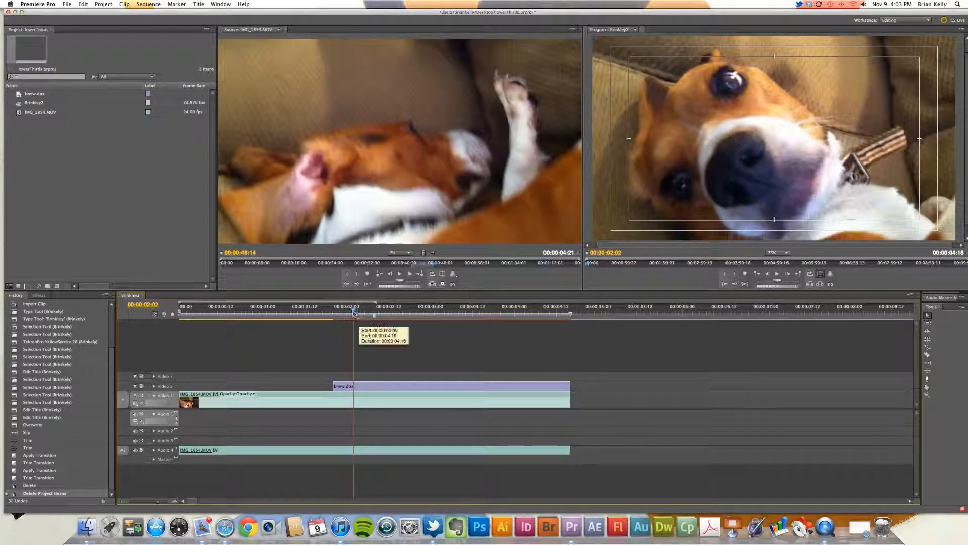
Park the playhead at 00:00:02:08 and create a new title named Brinkley with the default video settings
{"action": "left_click", "coordinate": [376, 314]}
{"action": "left_click", "coordinate": [375, 314]}
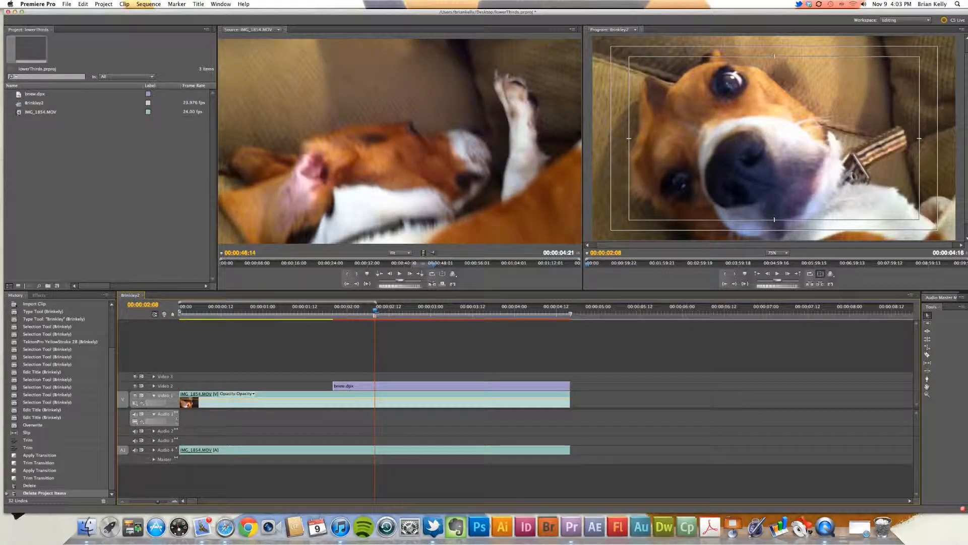
{"action": "left_click", "coordinate": [31, 95]}
{"action": "right_click", "coordinate": [31, 97]}
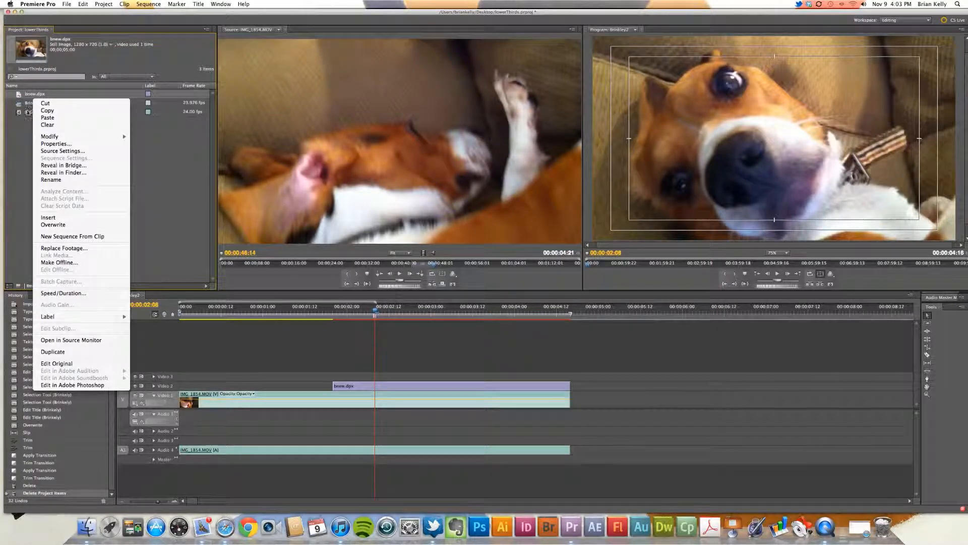
{"action": "key", "text": "Escape"}
{"action": "right_click", "coordinate": [69, 161]}
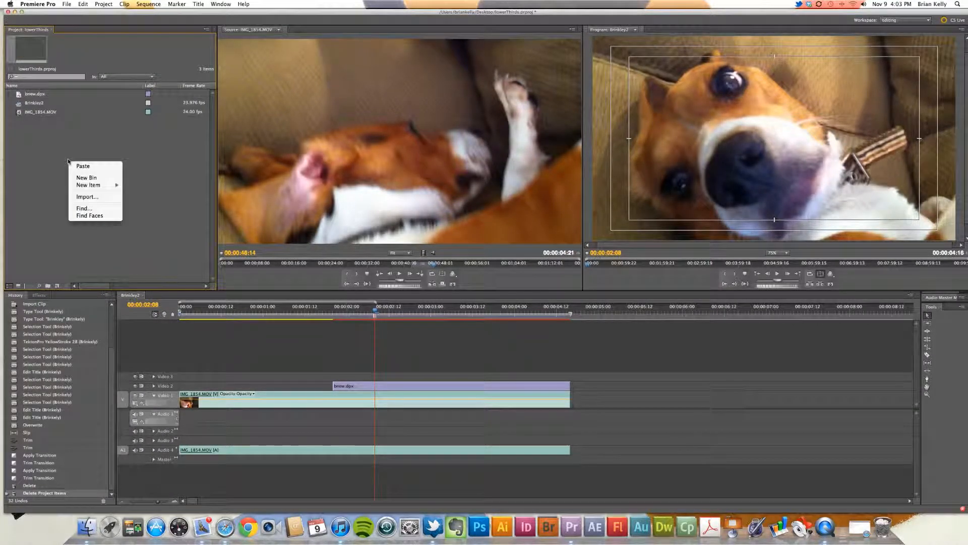
{"action": "mouse_move", "coordinate": [98, 189]}
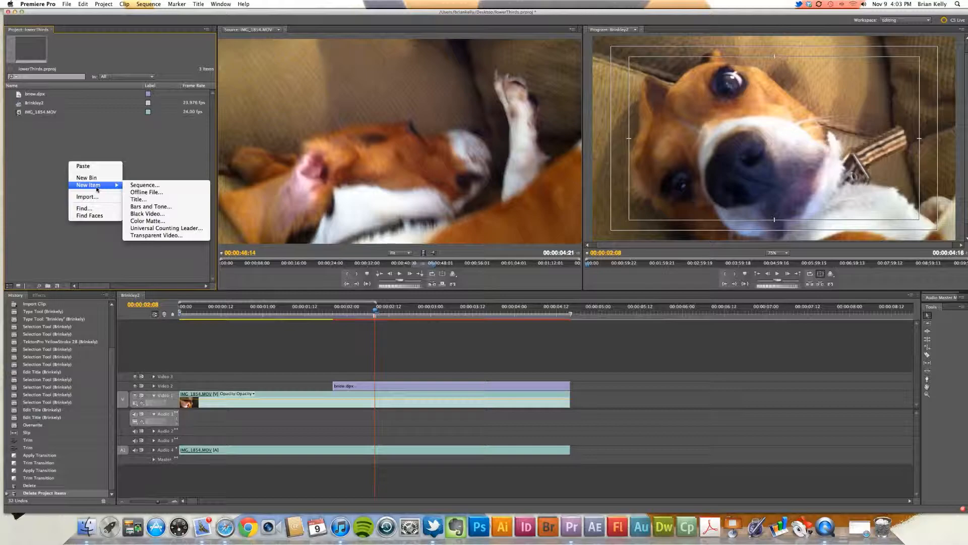
{"action": "left_click", "coordinate": [169, 200]}
{"action": "left_click_drag", "start_coordinate": [480, 221], "coordinate": [427, 174]}
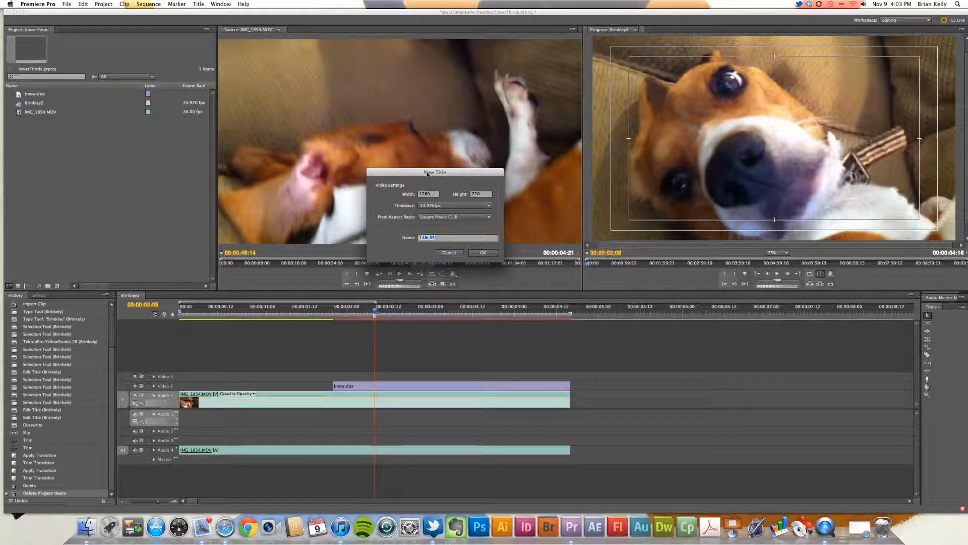
{"action": "type", "text": "Brinkley"}
{"action": "left_click", "coordinate": [479, 248]}
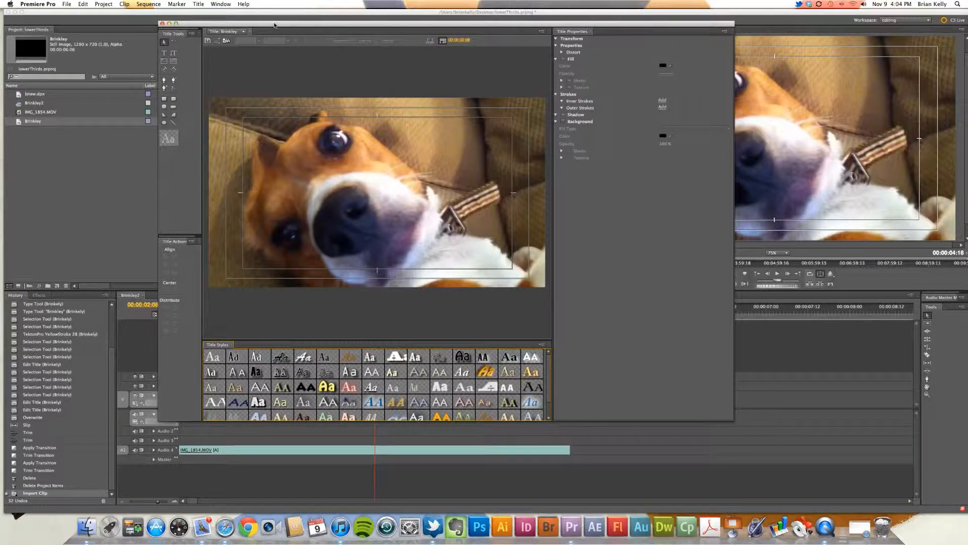
Add the horizontal text "Brinkley" to the title over the dog's face
{"action": "left_click_drag", "start_coordinate": [275, 25], "coordinate": [272, 22]}
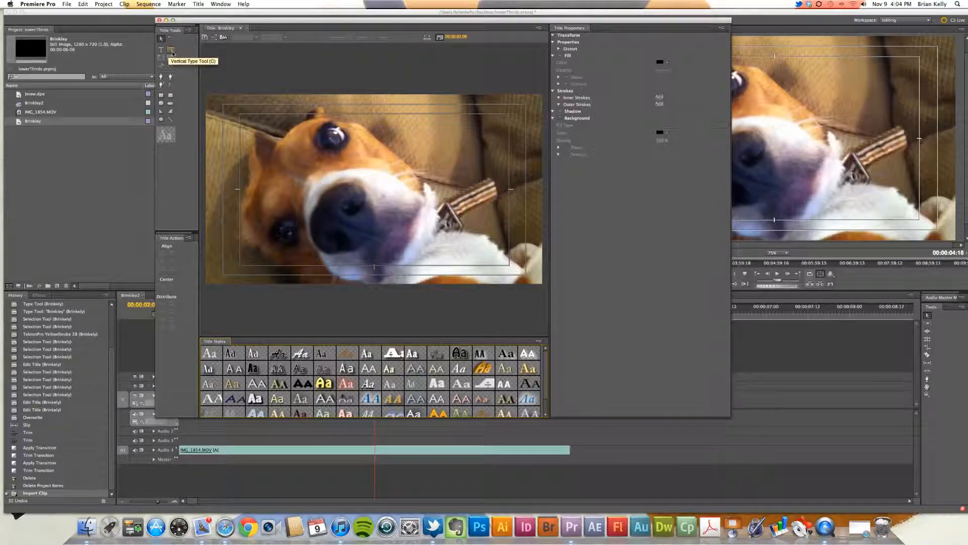
{"action": "left_click", "coordinate": [160, 50]}
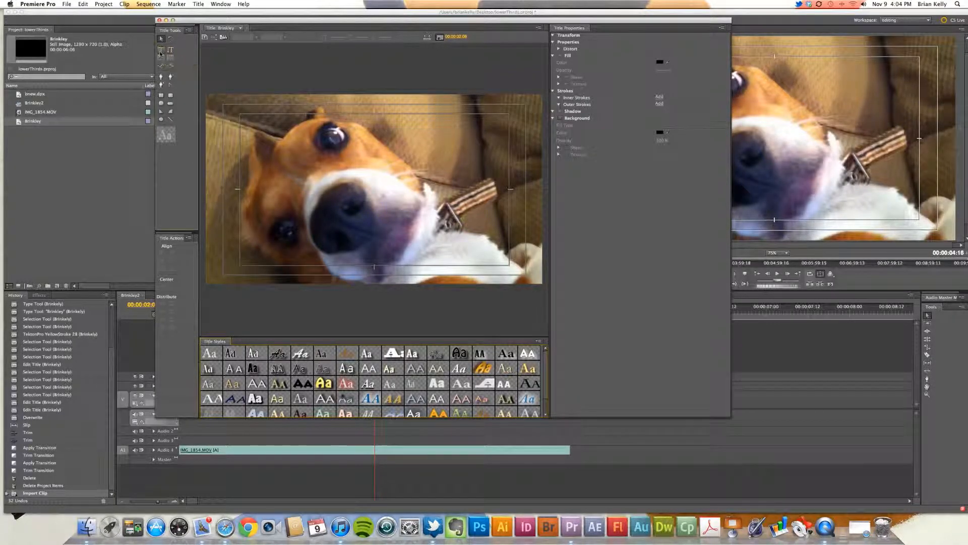
{"action": "left_click", "coordinate": [295, 174]}
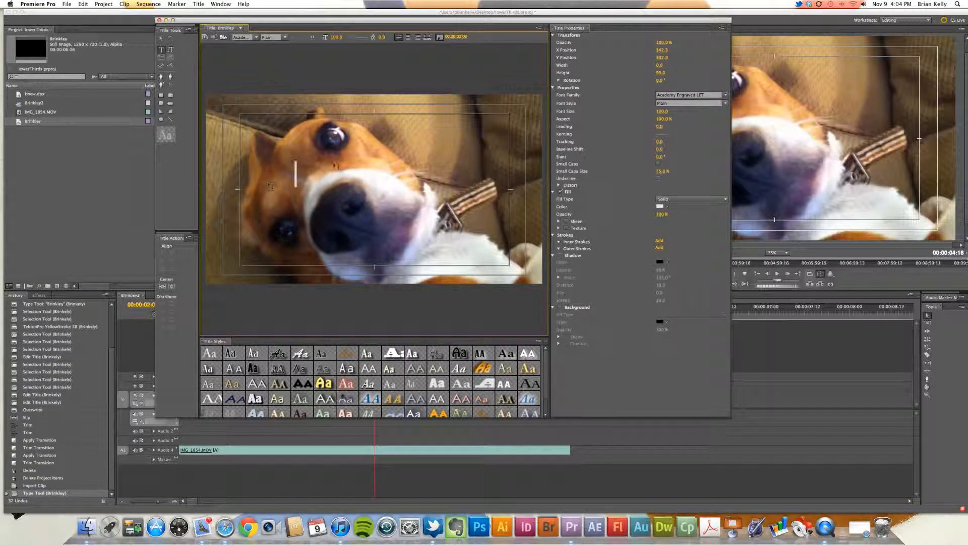
{"action": "type", "text": "Brinkley"}
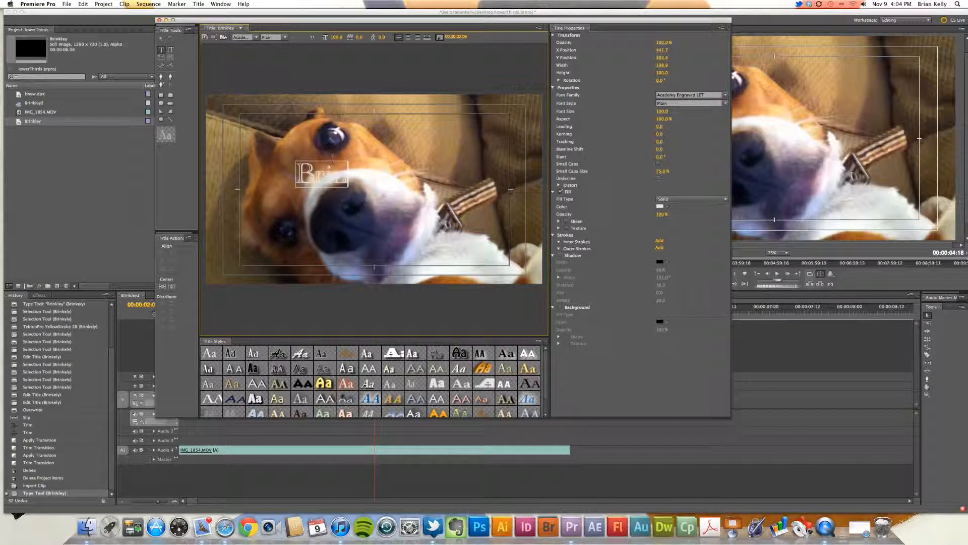
{"action": "key", "text": "BackSpace"}
{"action": "key", "text": "BackSpace"}
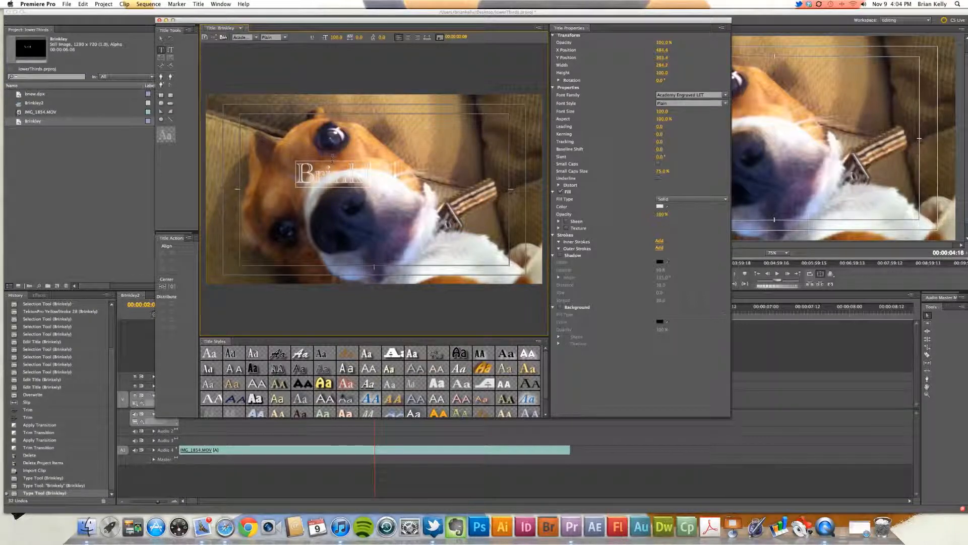
Move the Brinkley text down and to the right, over the dog's nose
{"action": "left_click", "coordinate": [162, 39]}
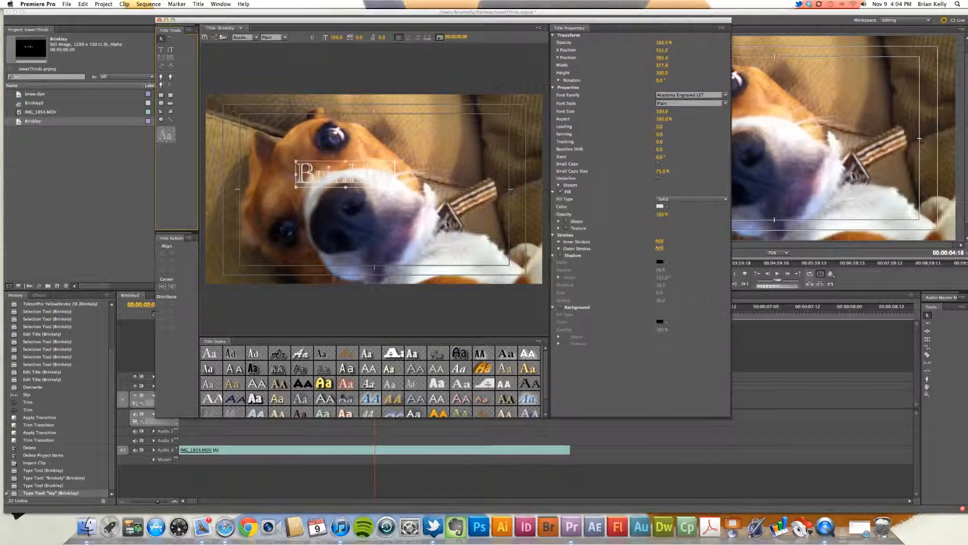
{"action": "left_click", "coordinate": [366, 187]}
{"action": "left_click_drag", "start_coordinate": [367, 188], "coordinate": [379, 203]}
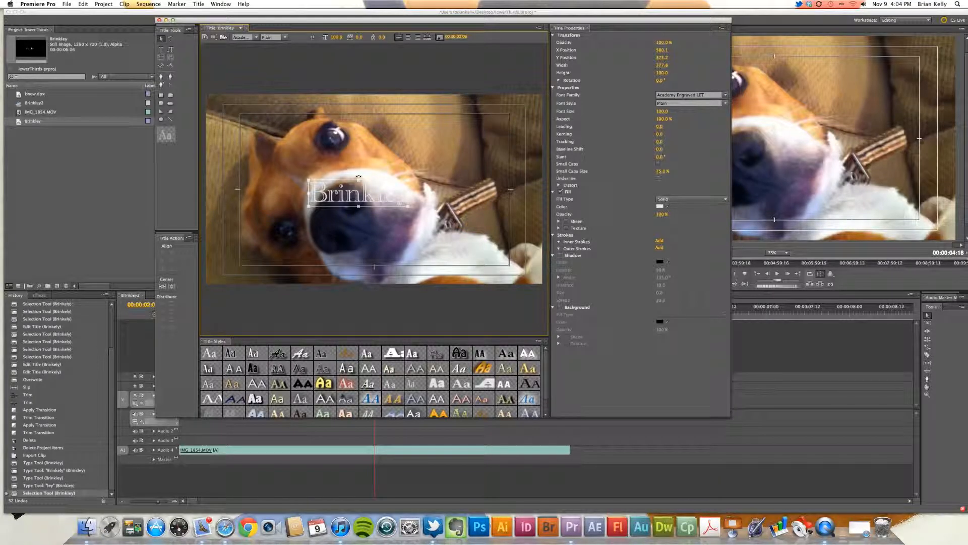
Hide the background video behind the title text and show it again
{"action": "left_click", "coordinate": [439, 38]}
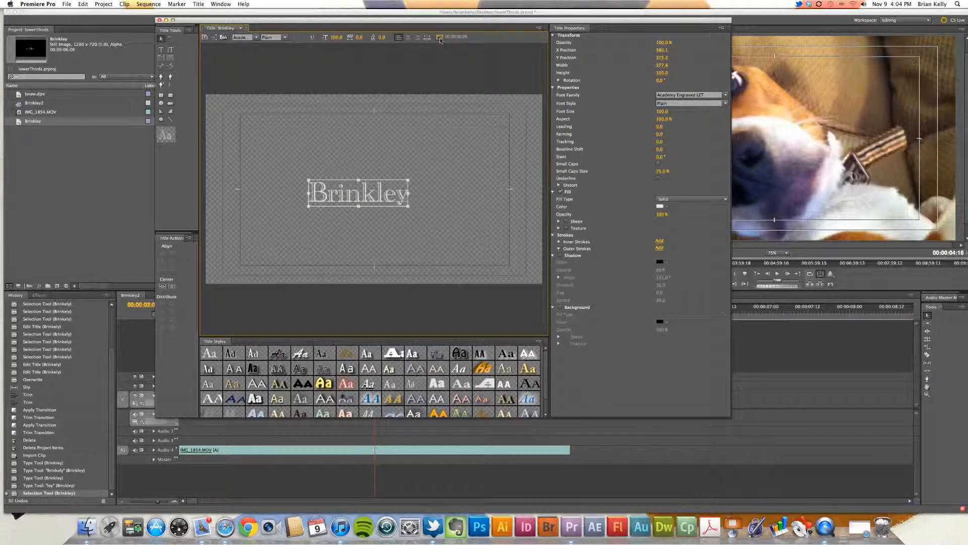
{"action": "left_click", "coordinate": [440, 41]}
{"action": "left_click", "coordinate": [439, 40]}
{"action": "left_click", "coordinate": [440, 38]}
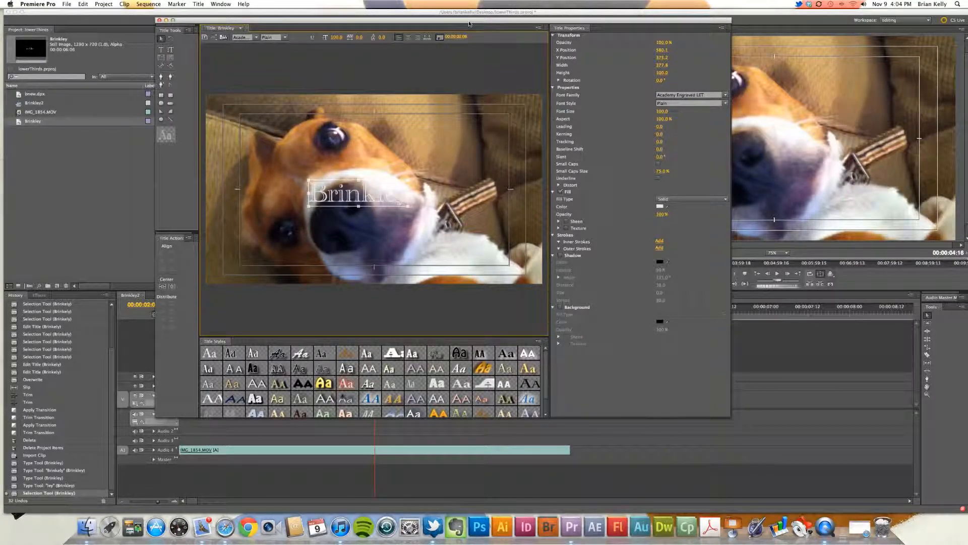
Change the title's background frame to 00:00:02:05 and shift the Brinkley text slightly upward
{"action": "left_click_drag", "start_coordinate": [470, 23], "coordinate": [459, 25]}
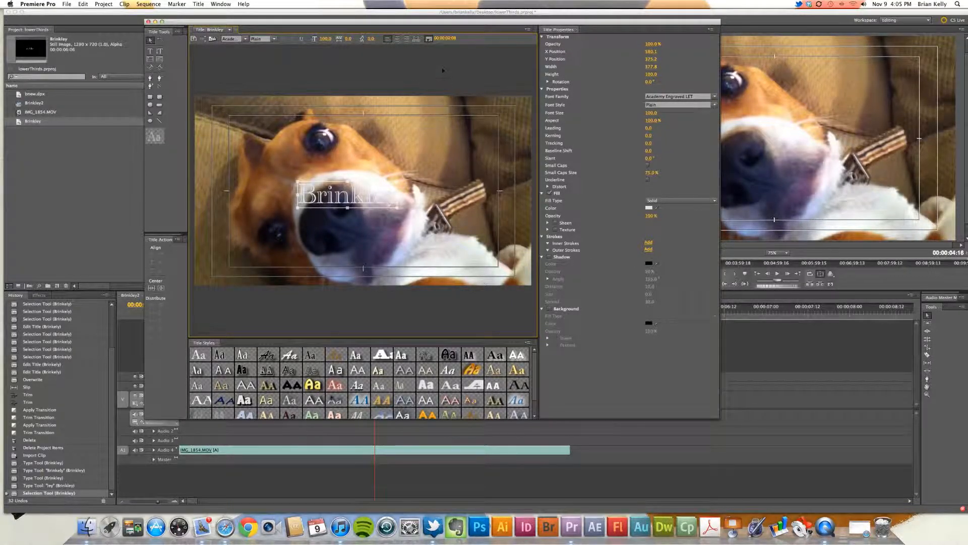
{"action": "left_click_drag", "start_coordinate": [445, 39], "coordinate": [426, 27]}
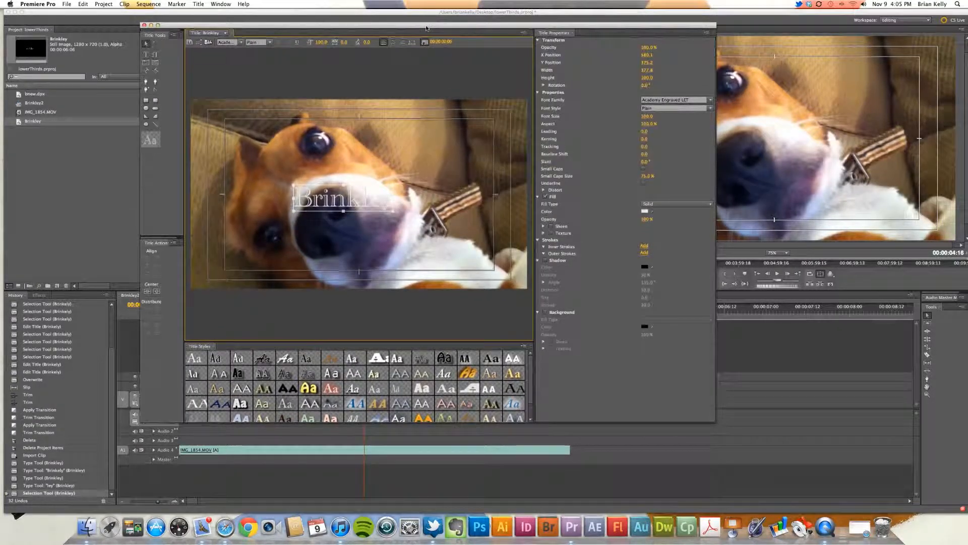
{"action": "left_click_drag", "start_coordinate": [336, 200], "coordinate": [337, 193]}
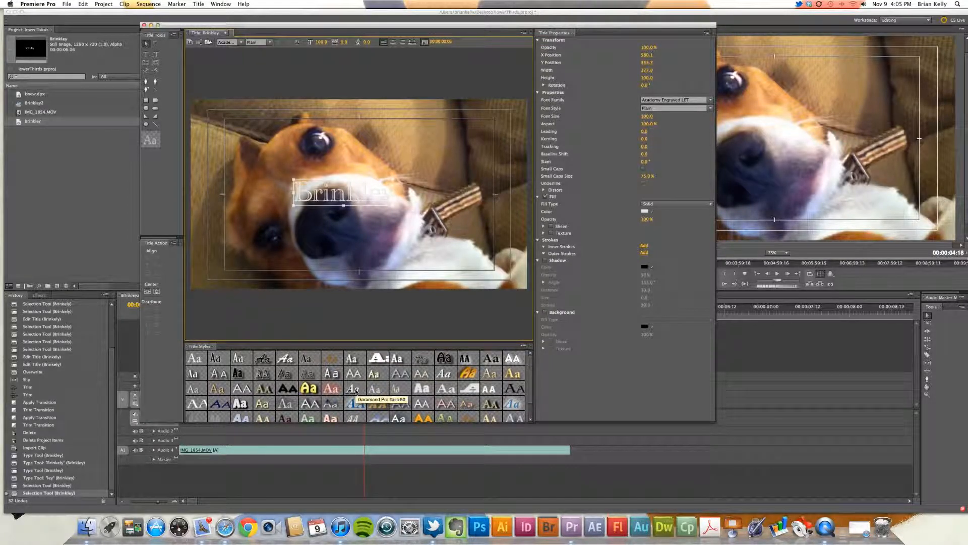
Apply the TektonPro YellowStroke 28 style to the text and toggle its shadow off and back on
{"action": "left_click", "coordinate": [376, 375]}
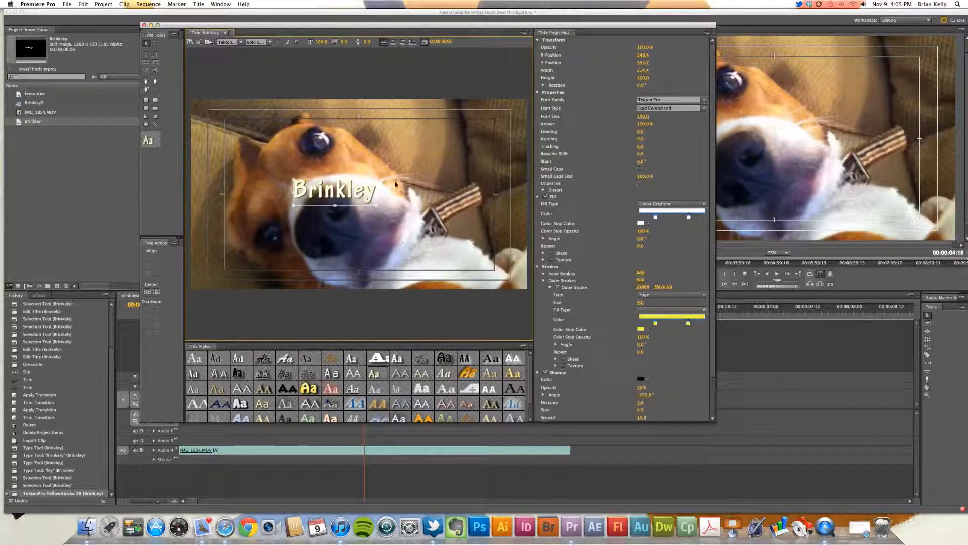
{"action": "scroll", "coordinate": [608, 230], "scroll_direction": "down", "scroll_amount": 3}
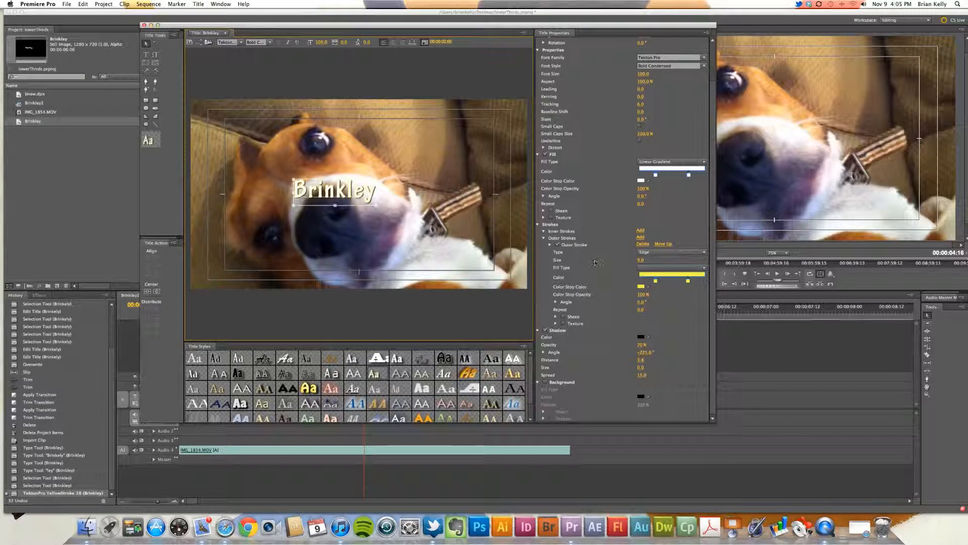
{"action": "left_click", "coordinate": [545, 330]}
{"action": "left_click", "coordinate": [545, 331]}
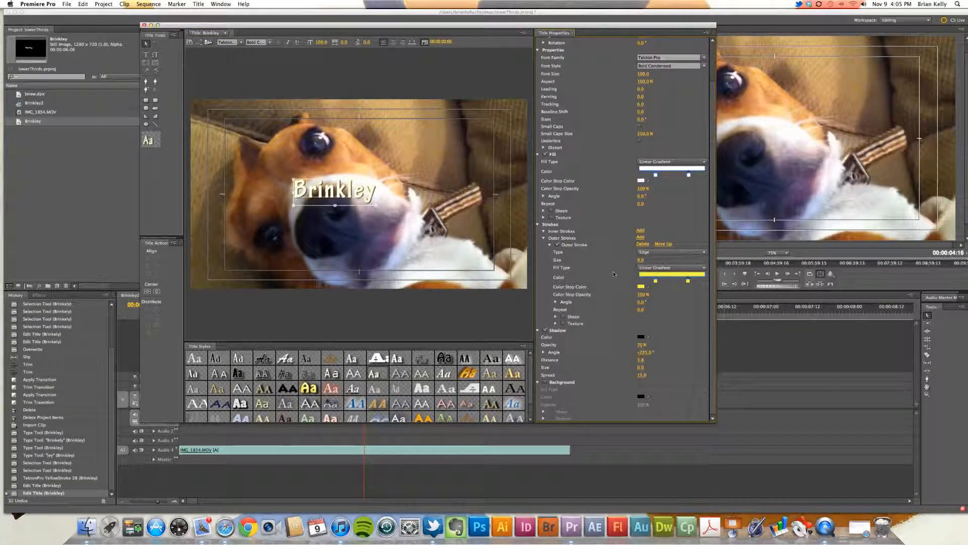
Change the first color stop of the outer stroke's linear gradient to a darker golden orange
{"action": "double_click", "coordinate": [648, 277]}
{"action": "left_click_drag", "start_coordinate": [493, 110], "coordinate": [515, 142]}
{"action": "left_click", "coordinate": [500, 193]}
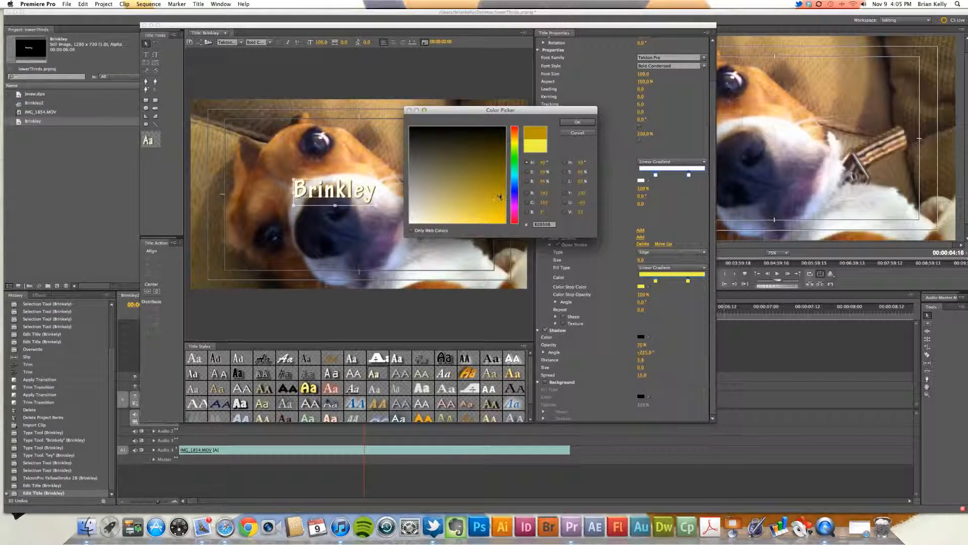
{"action": "left_click", "coordinate": [514, 141]}
{"action": "left_click_drag", "start_coordinate": [513, 144], "coordinate": [514, 142]}
{"action": "left_click", "coordinate": [567, 124]}
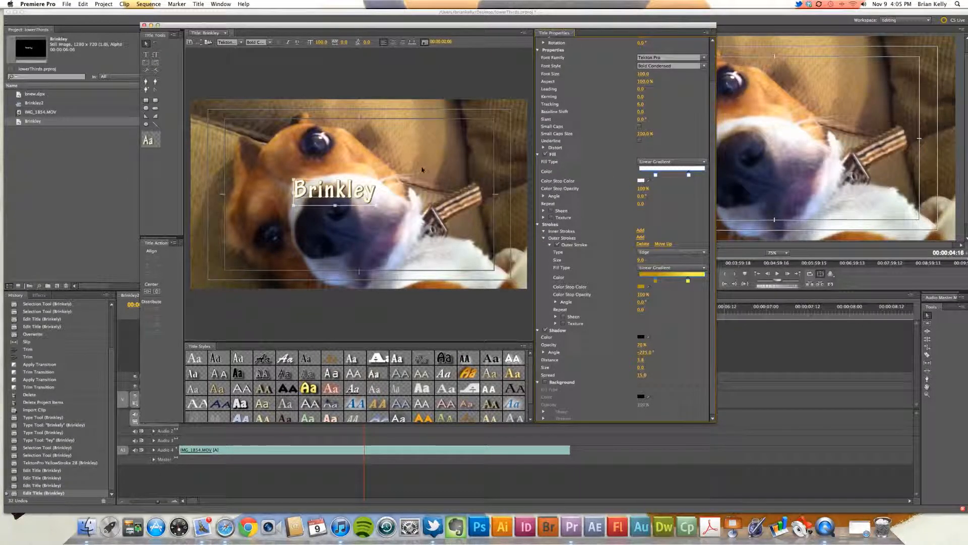
Enlarge the Brinkley text to font size 199, reposition it near the frame's center, and close the title editor
{"action": "left_click", "coordinate": [371, 190]}
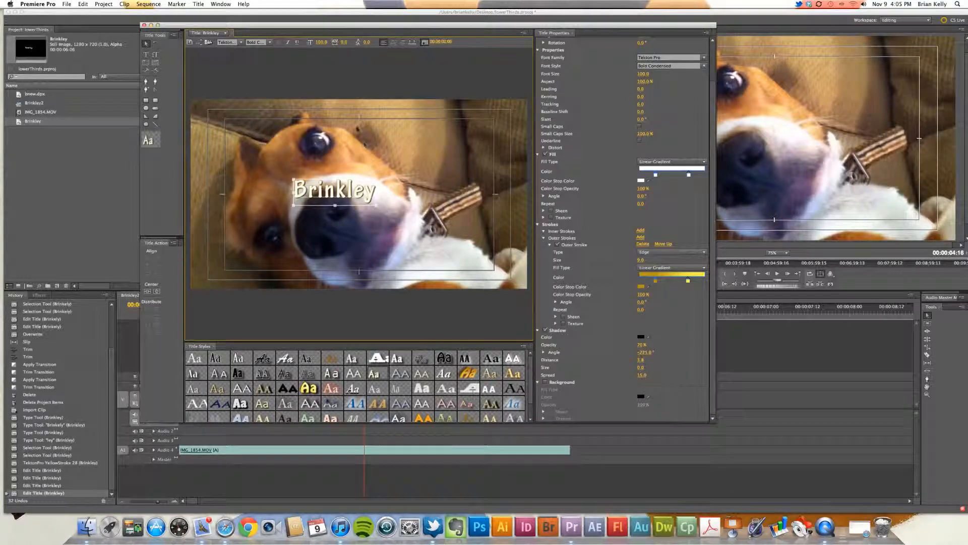
{"action": "left_click_drag", "start_coordinate": [321, 41], "coordinate": [373, 42]}
{"action": "mouse_move", "coordinate": [389, 201]}
{"action": "left_mouse_down"}
{"action": "mouse_move", "coordinate": [368, 185]}
{"action": "mouse_move", "coordinate": [395, 195]}
{"action": "left_mouse_up"}
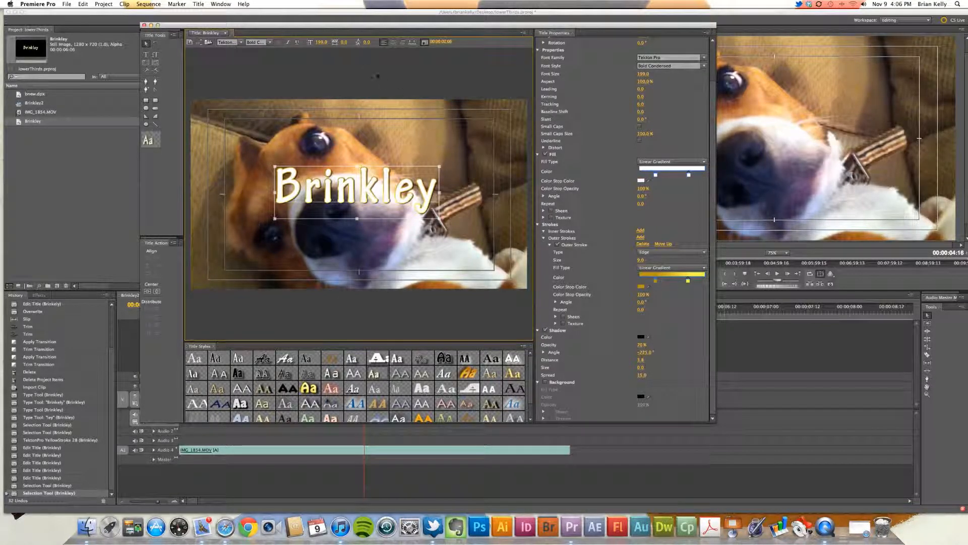
{"action": "left_click", "coordinate": [144, 25]}
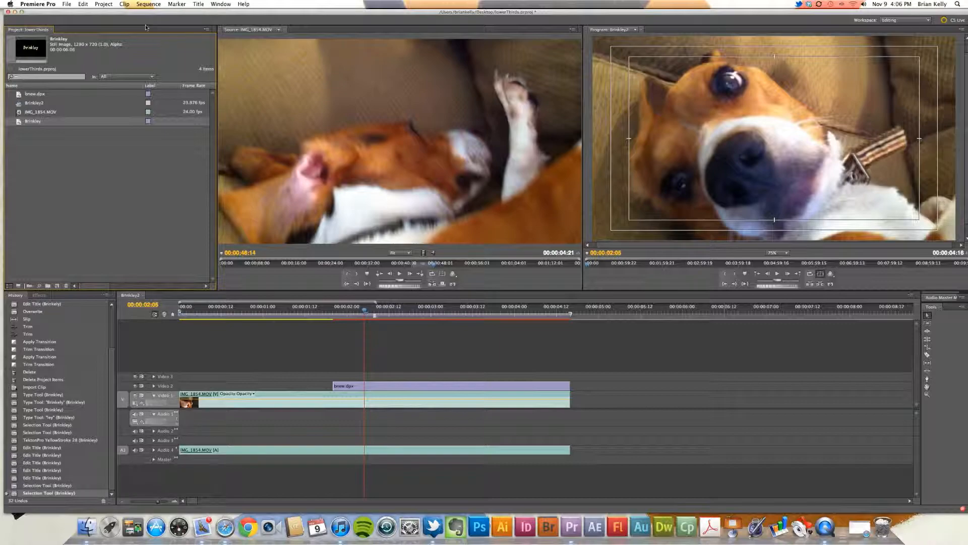
Place the Brinkley title on Video 3 at 00:00:02:05 and trim its end to match the clips below
{"action": "left_click", "coordinate": [69, 137]}
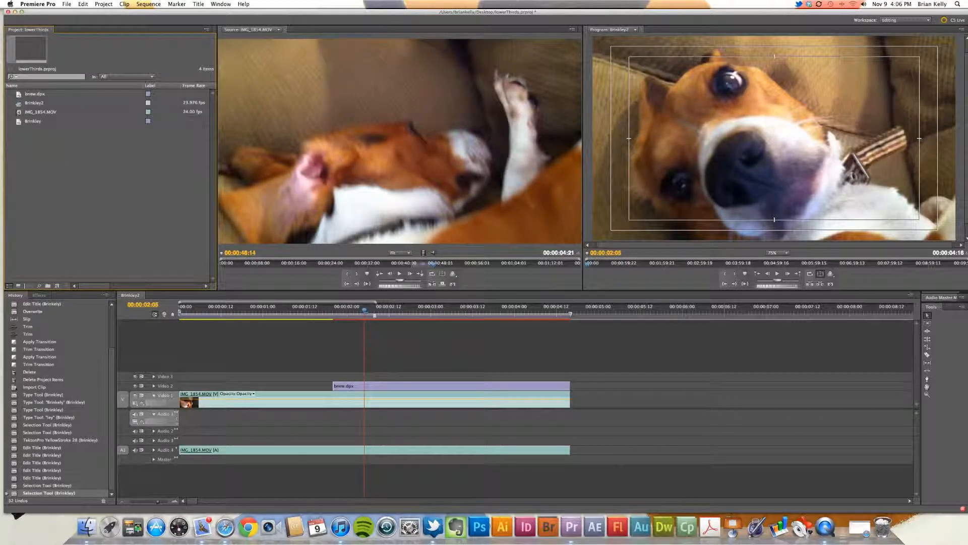
{"action": "left_click", "coordinate": [17, 121]}
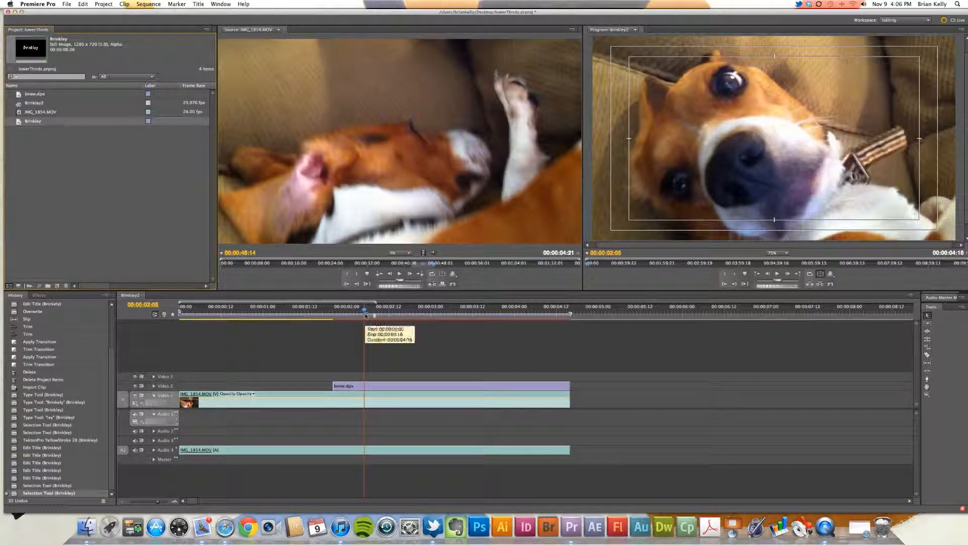
{"action": "left_click_drag", "start_coordinate": [18, 124], "coordinate": [365, 381]}
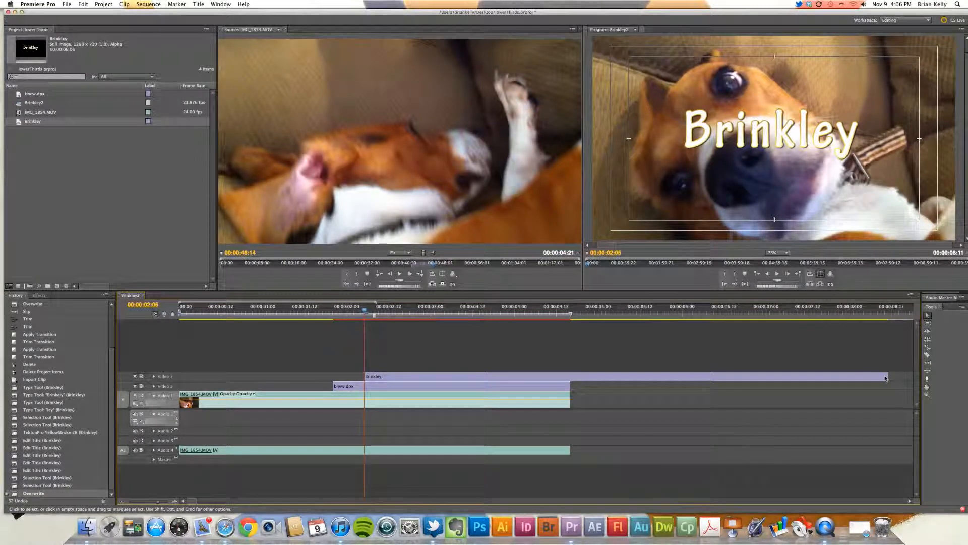
{"action": "left_click_drag", "start_coordinate": [887, 377], "coordinate": [570, 376]}
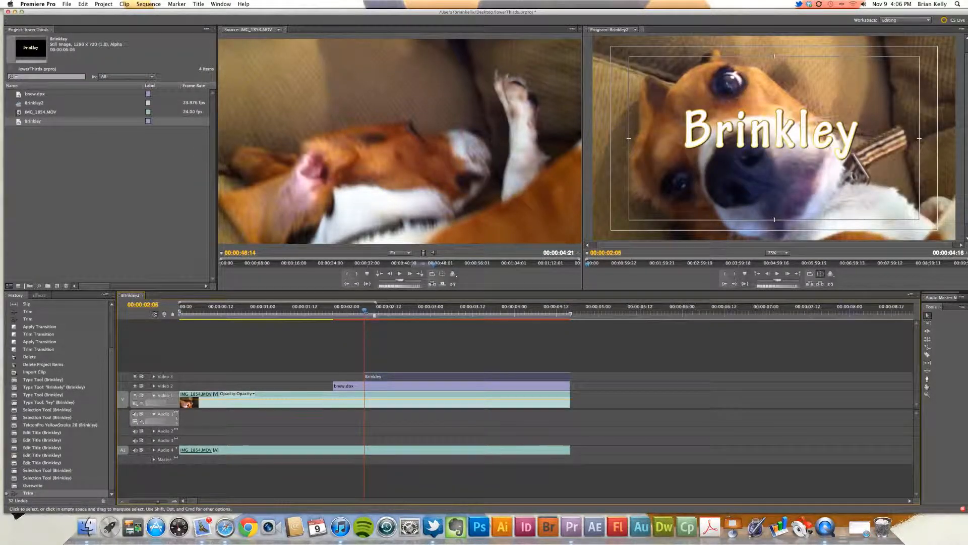
Play the sequence from near its start to preview the title, then return the playhead to 00:00:02:05
{"action": "left_click_drag", "start_coordinate": [557, 310], "coordinate": [201, 314]}
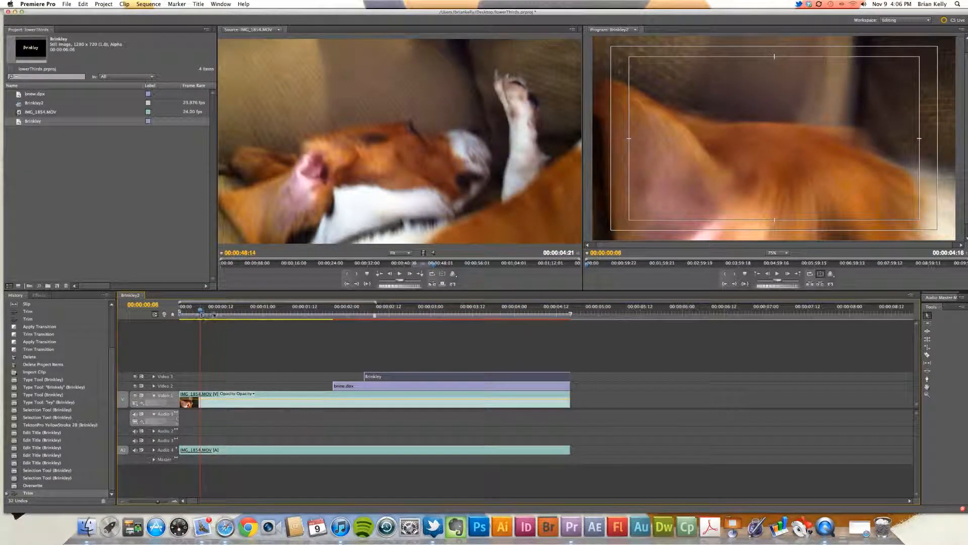
{"action": "key", "text": "space"}
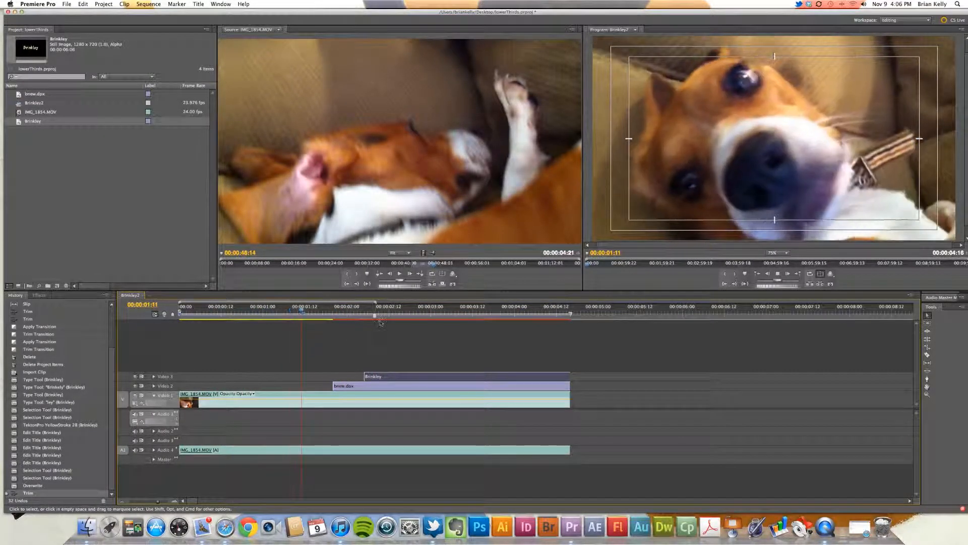
{"action": "left_click_drag", "start_coordinate": [382, 315], "coordinate": [364, 317]}
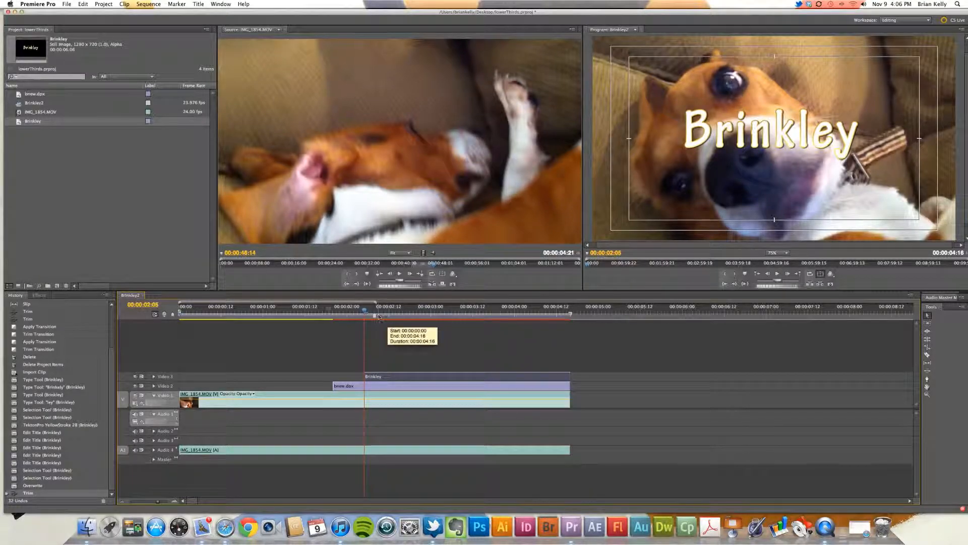
Switch the workspace layout from Editing to Effects
{"action": "left_click", "coordinate": [214, 4]}
{"action": "mouse_move", "coordinate": [242, 13]}
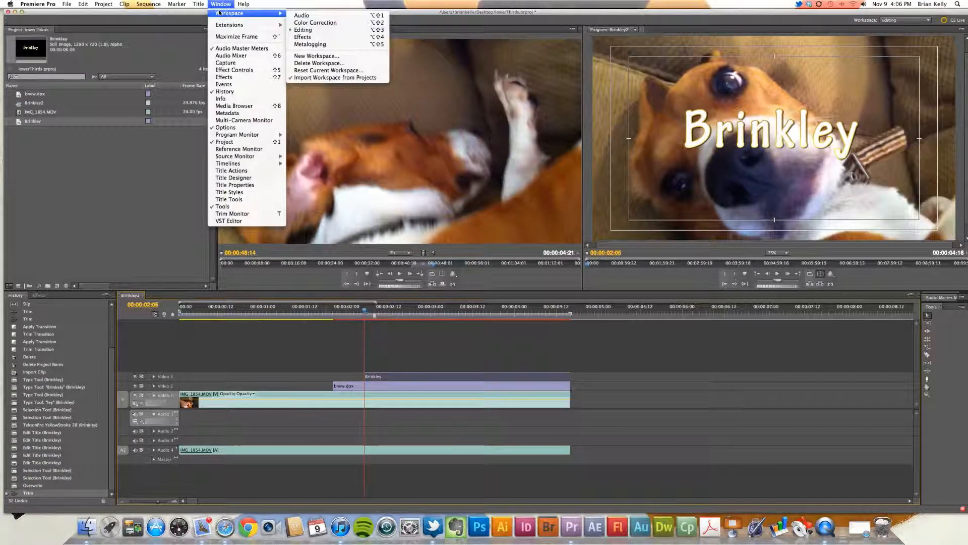
{"action": "left_click", "coordinate": [330, 38]}
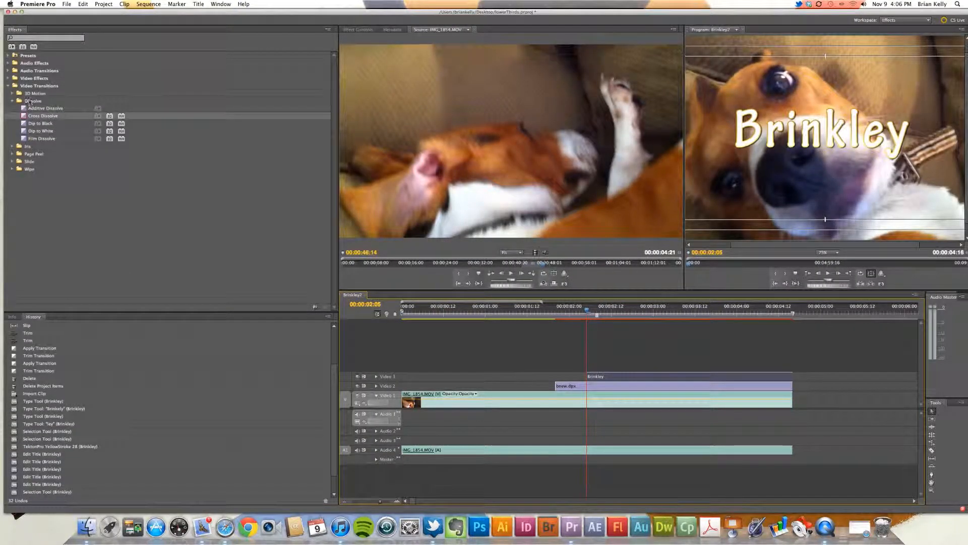
Apply a Cross Dissolve to the start of the Brinkley title on Video 3 and shorten it to about 12 frames
{"action": "left_click_drag", "start_coordinate": [30, 117], "coordinate": [591, 376]}
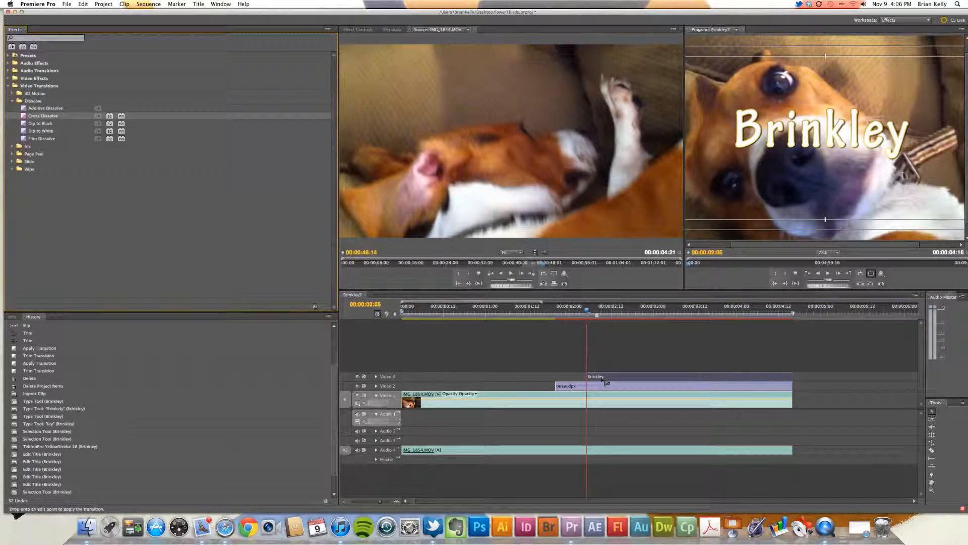
{"action": "left_click_drag", "start_coordinate": [603, 378], "coordinate": [595, 376]}
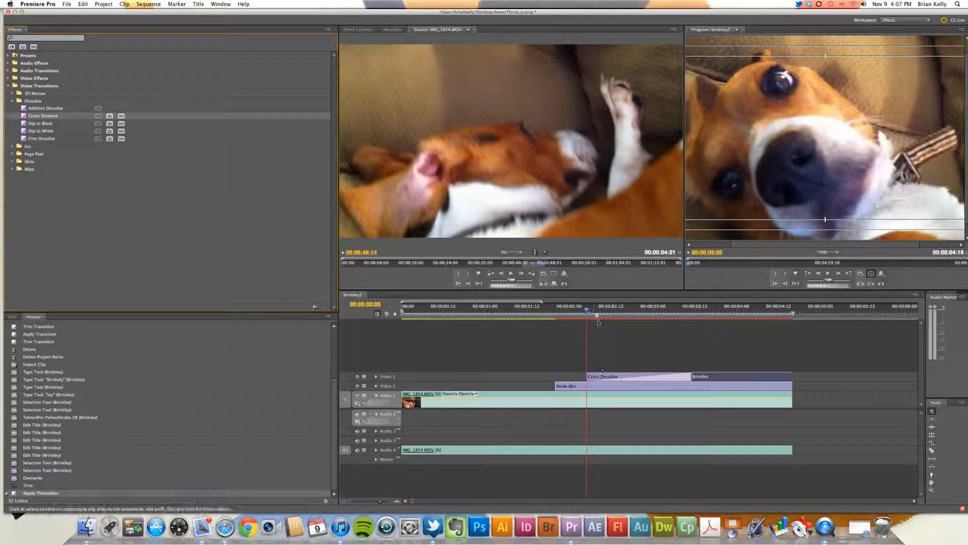
{"action": "left_click_drag", "start_coordinate": [593, 319], "coordinate": [626, 317]}
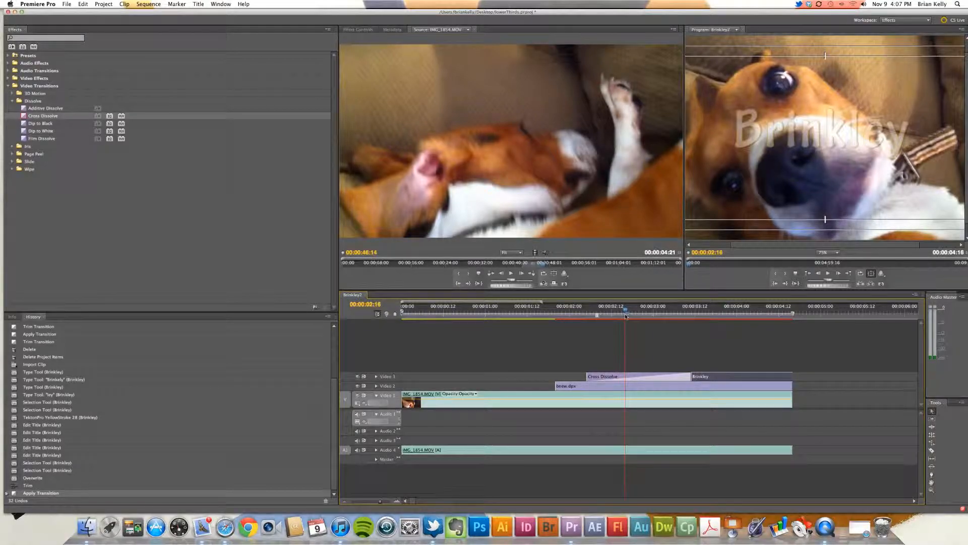
{"action": "left_click", "coordinate": [616, 376]}
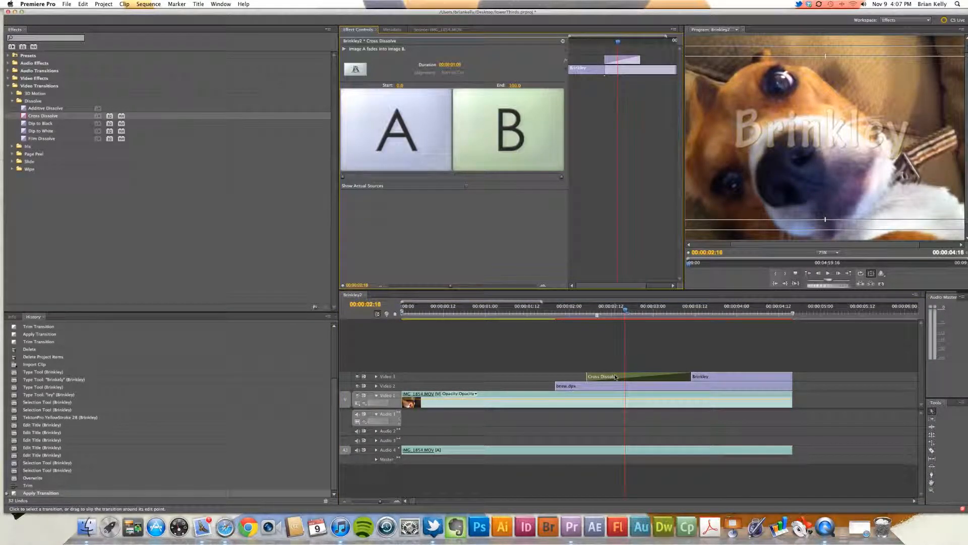
{"action": "left_click_drag", "start_coordinate": [640, 61], "coordinate": [603, 60]}
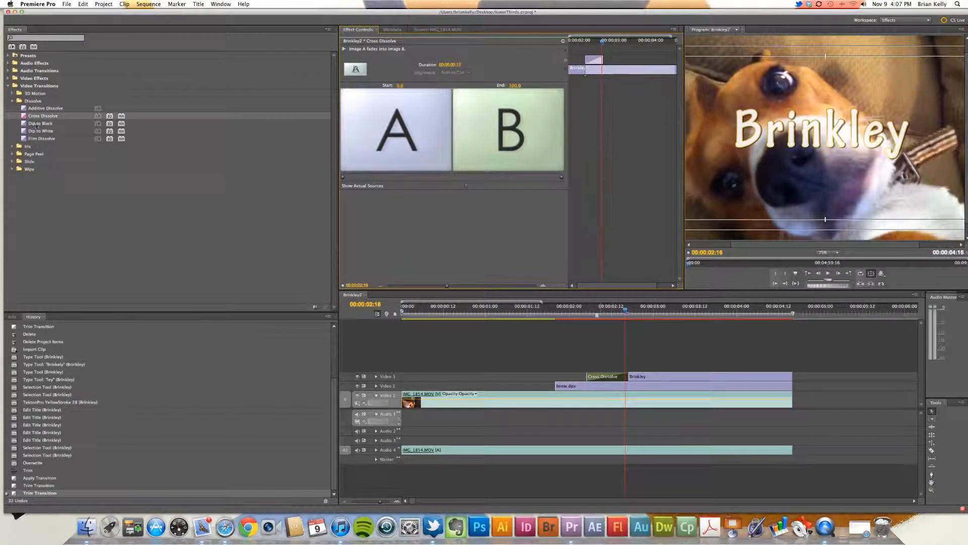
Apply a Cross Dissolve to the end of the Brinkley title and shorten it to about 11 frames
{"action": "left_click_drag", "start_coordinate": [24, 118], "coordinate": [781, 379]}
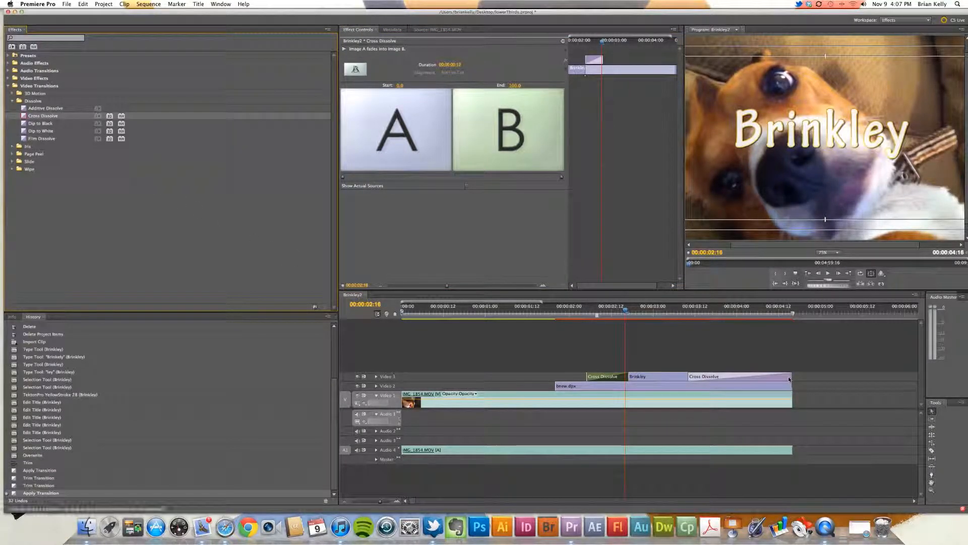
{"action": "left_click", "coordinate": [774, 378]}
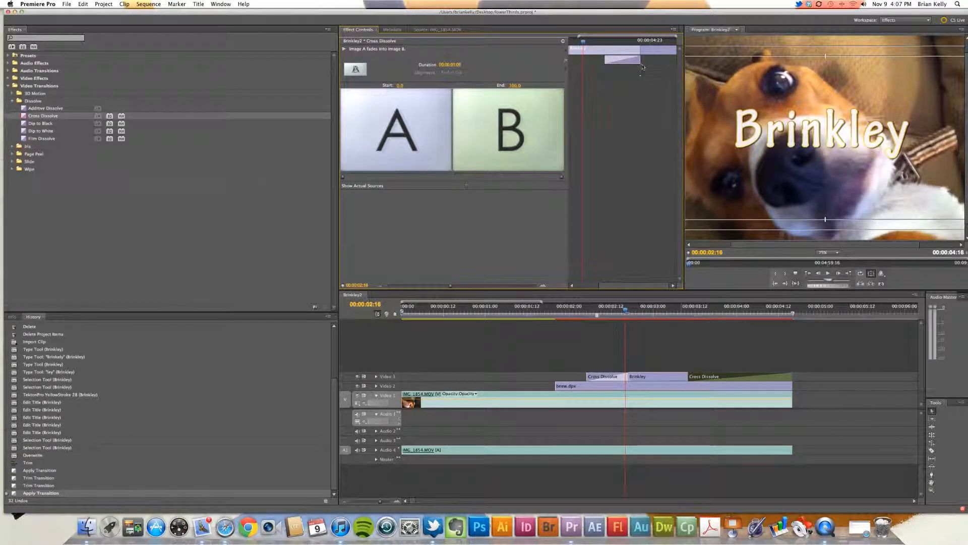
{"action": "left_click_drag", "start_coordinate": [605, 61], "coordinate": [634, 61]}
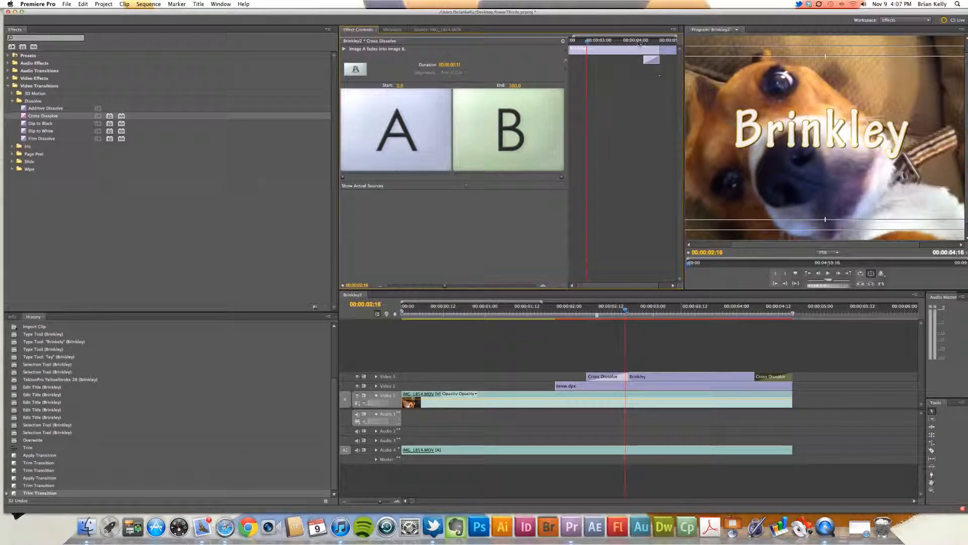
Scrub through the title's dissolves, then play the sequence from its beginning to preview them
{"action": "left_click", "coordinate": [636, 44]}
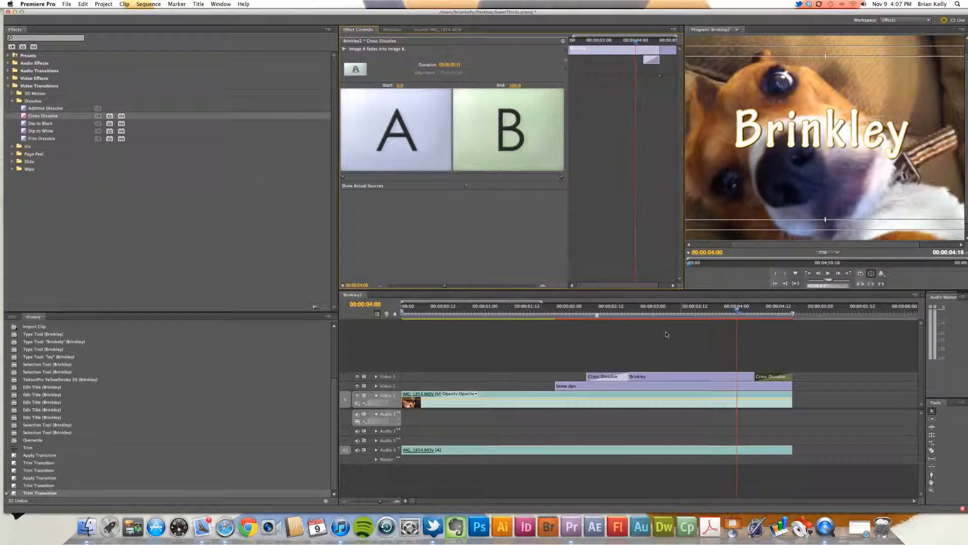
{"action": "left_click", "coordinate": [621, 309]}
{"action": "left_click_drag", "start_coordinate": [604, 328], "coordinate": [744, 343]}
{"action": "key", "text": "Home"}
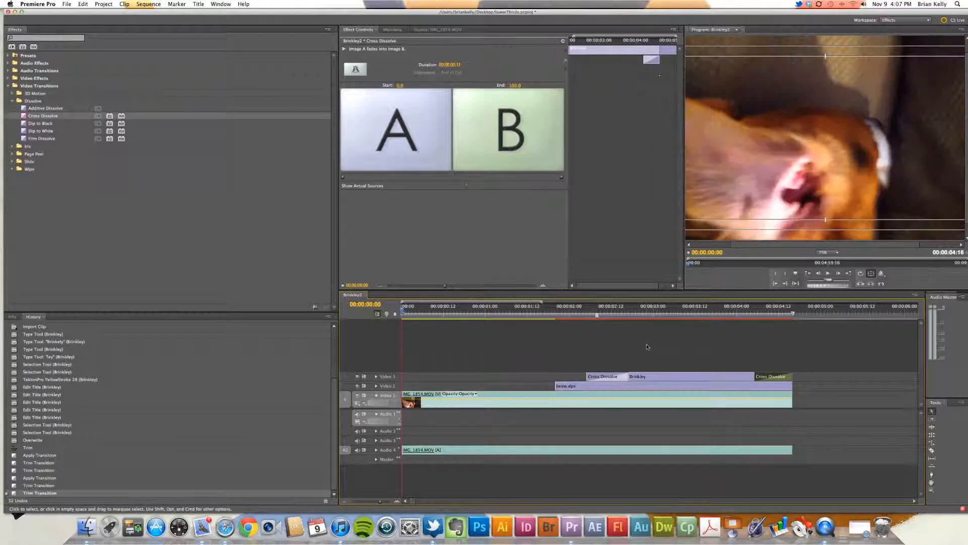
{"action": "key", "text": "space"}
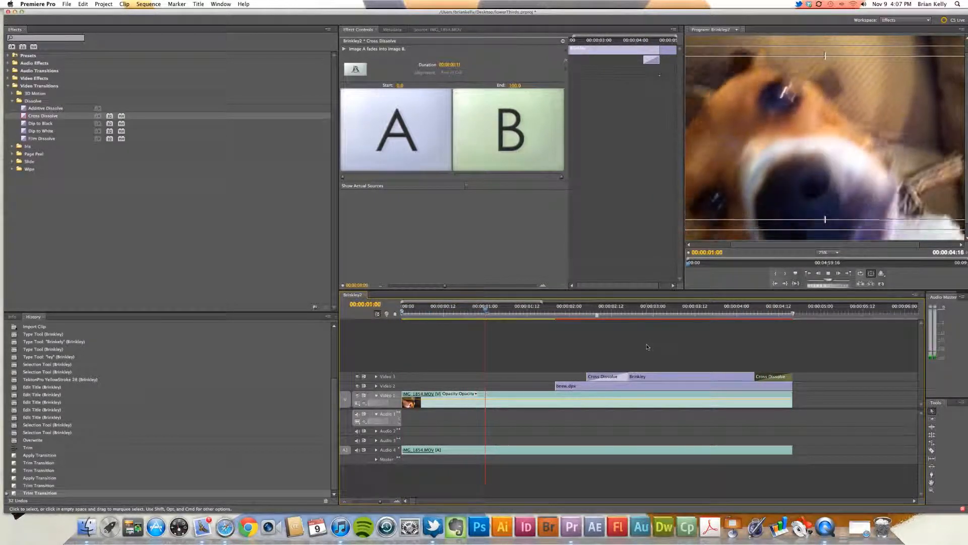